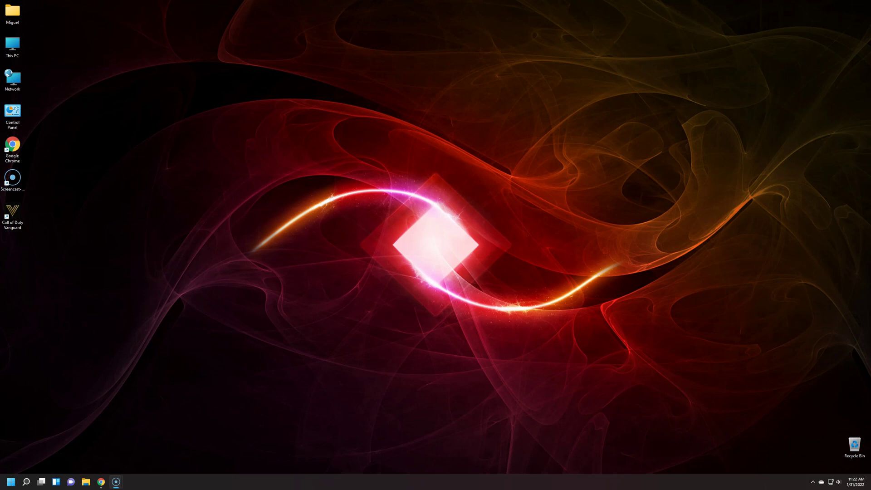
- Open the System > Activation page in Settings, showing Windows 11 Home as active
click(40, 454)
click(41, 458)
right_click(11, 481)
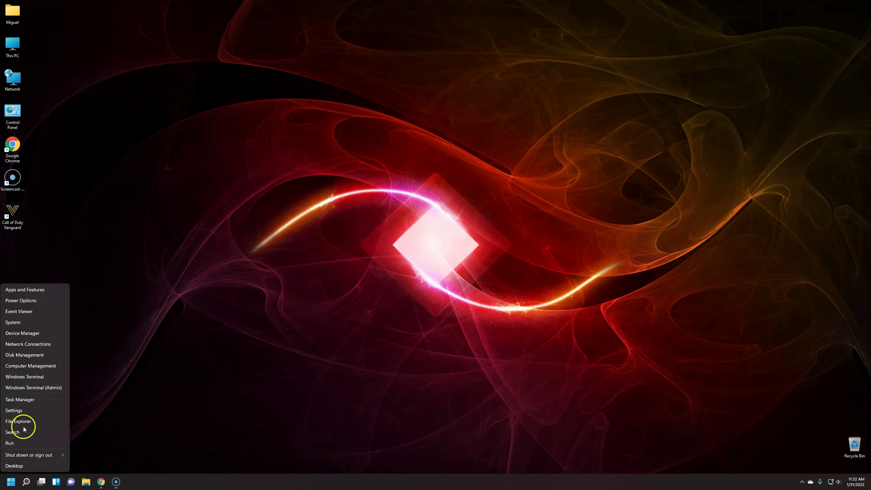
click(26, 411)
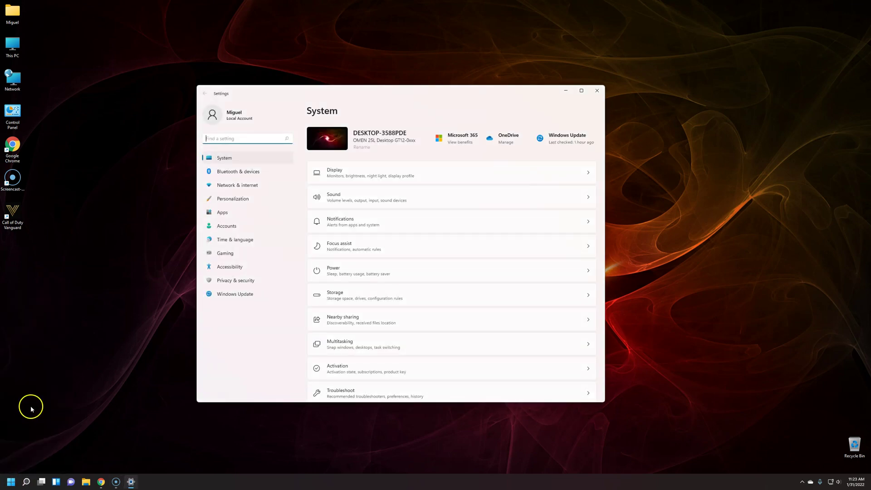
click(361, 372)
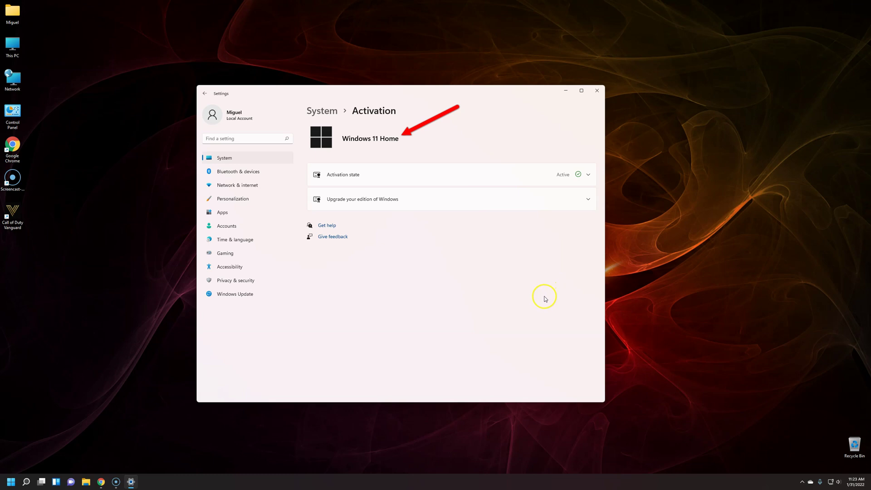
- Expand 'Upgrade your edition of Windows' to show the product key and Store upgrade options
click(587, 200)
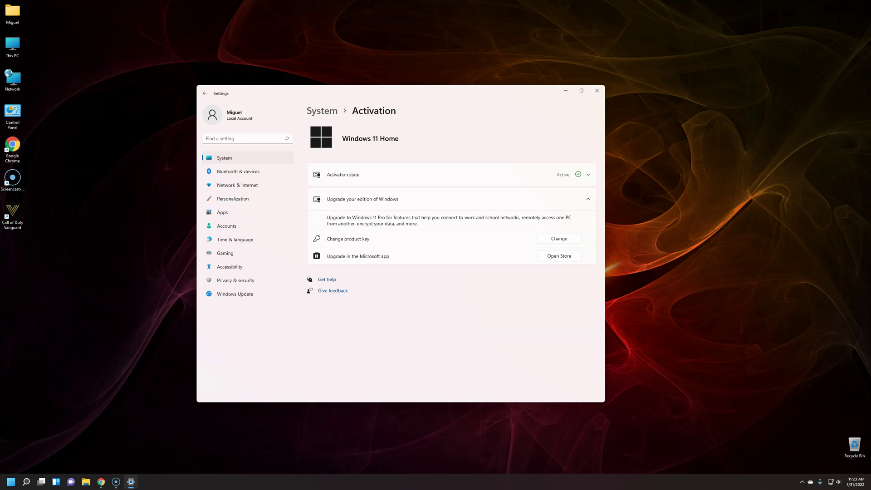
- View the $99 Windows Pro upgrade offer in Microsoft Store, then close the Store
click(574, 256)
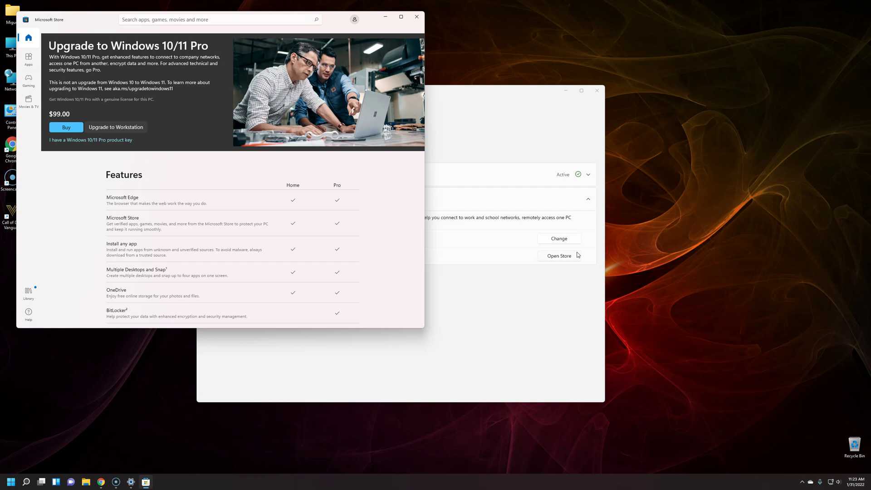
click(417, 17)
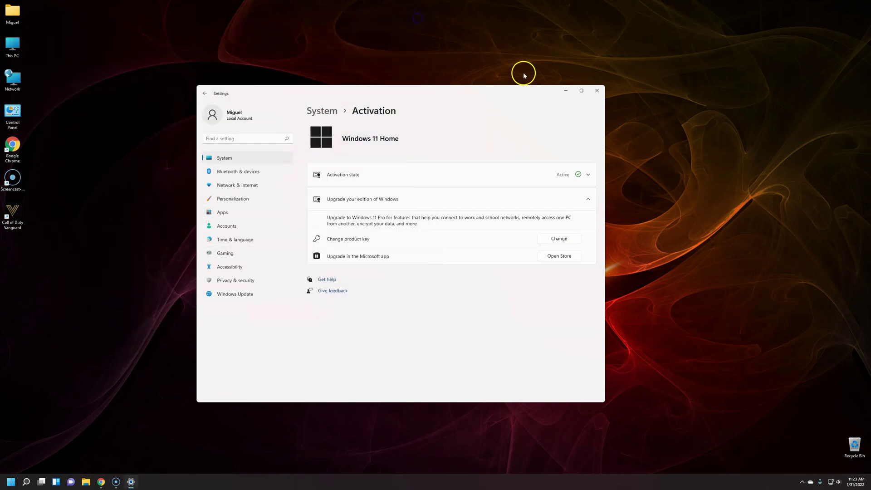
- Paste a new product key into the Change product key box and submit it
click(573, 240)
key(ctrl+v)
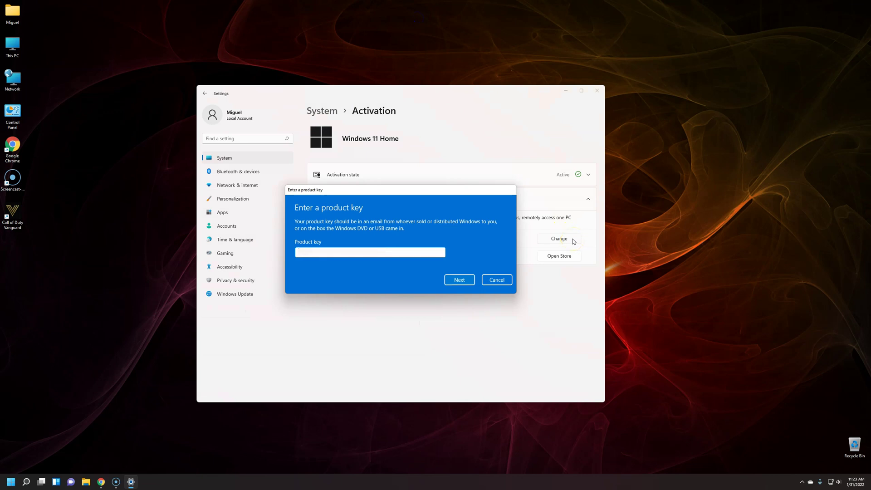
click(575, 240)
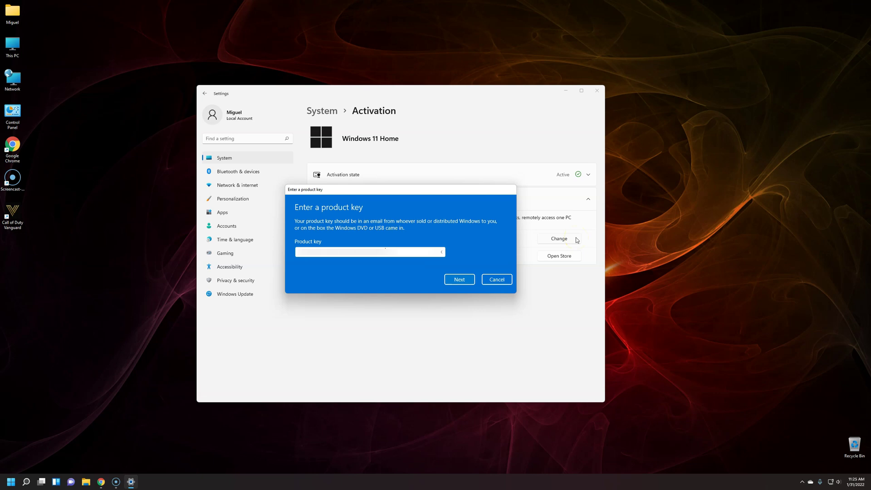
click(464, 279)
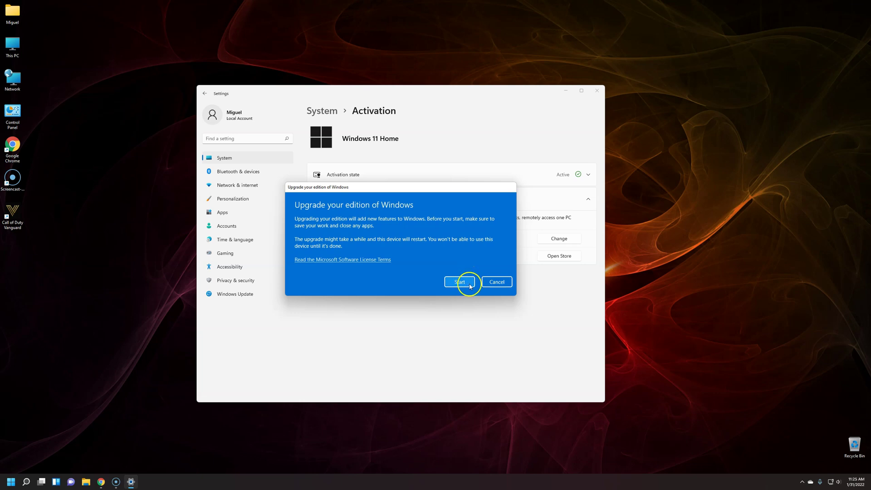
- Start the edition upgrade and let the PC prepare and restart to the desktop
click(468, 280)
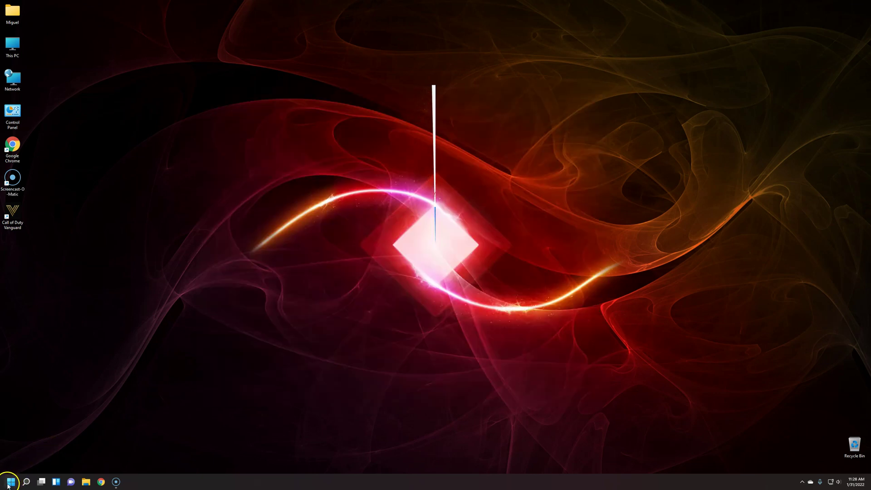
- Reopen Settings on the System > Activation page to confirm Windows 11 Pro is active
right_click(10, 483)
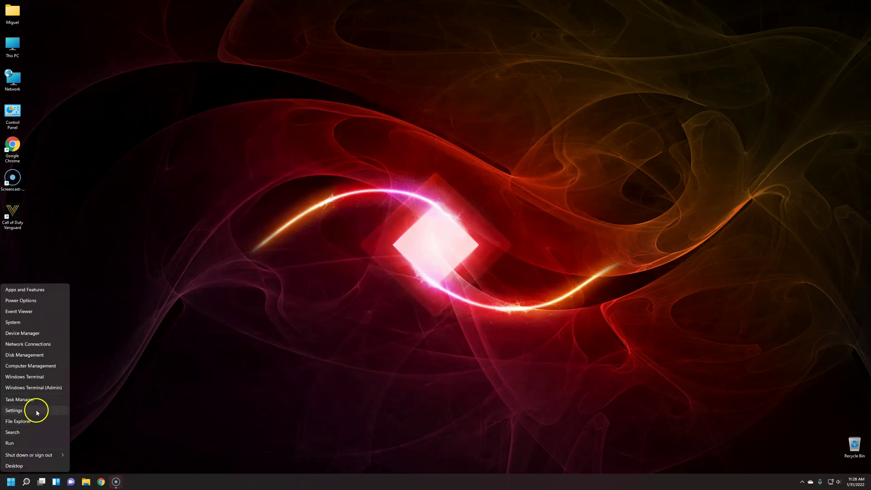
click(37, 412)
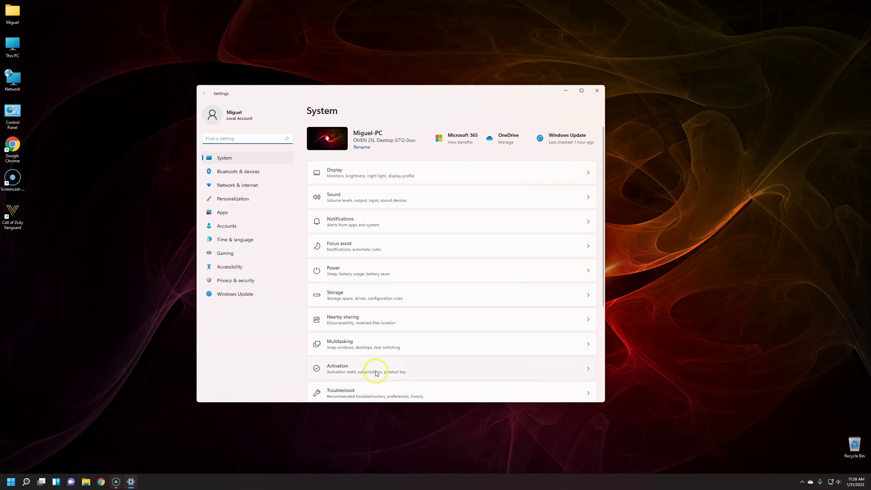
click(374, 372)
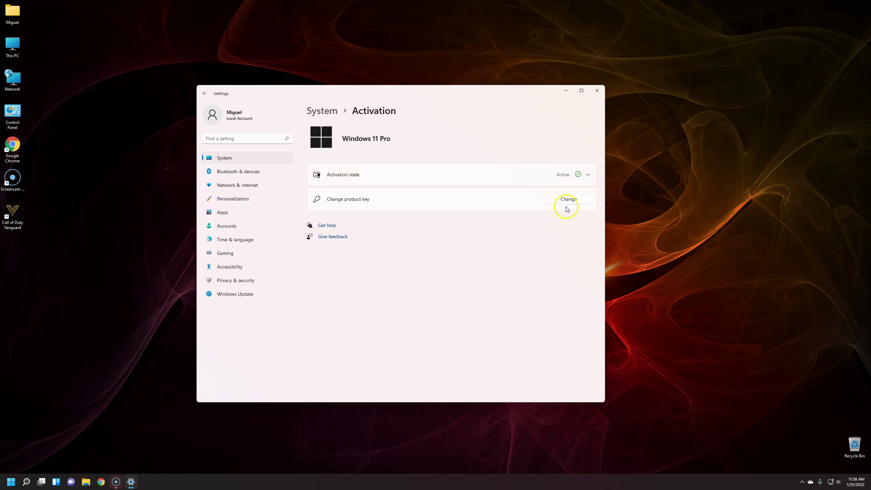
- Go back to the System list and open About to check the edition under Windows specifications
click(204, 93)
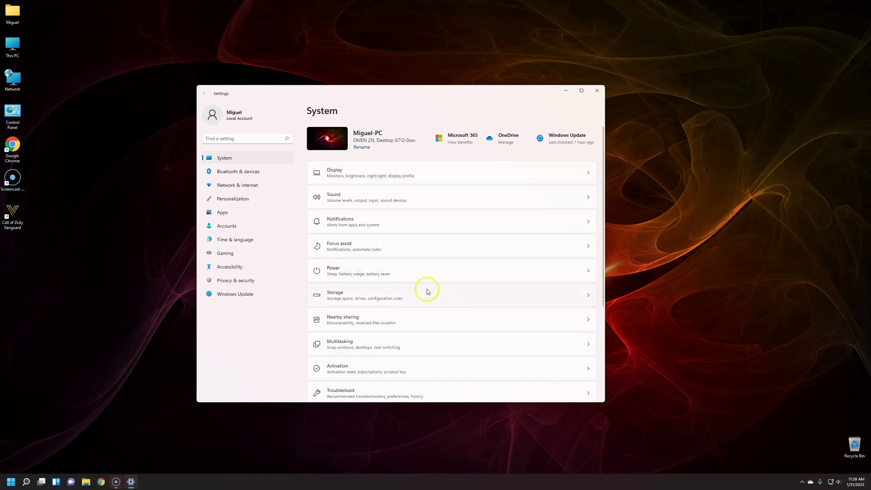
scroll(426, 292, down, 5)
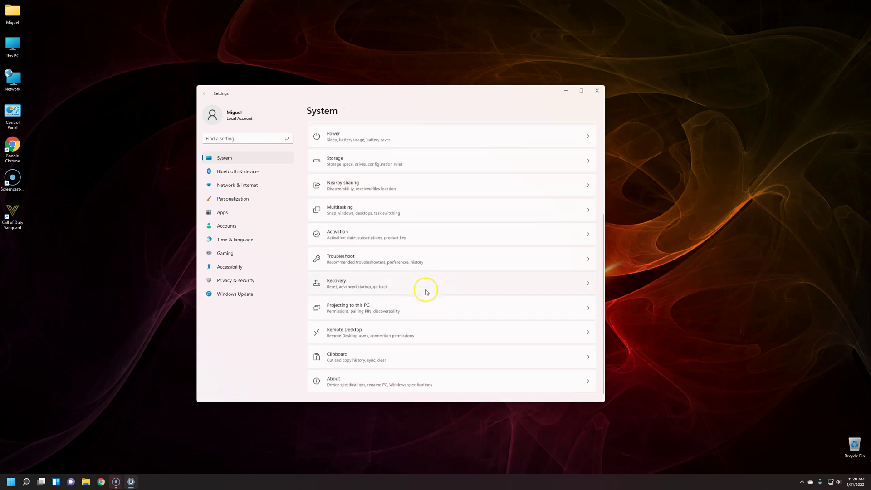
click(409, 379)
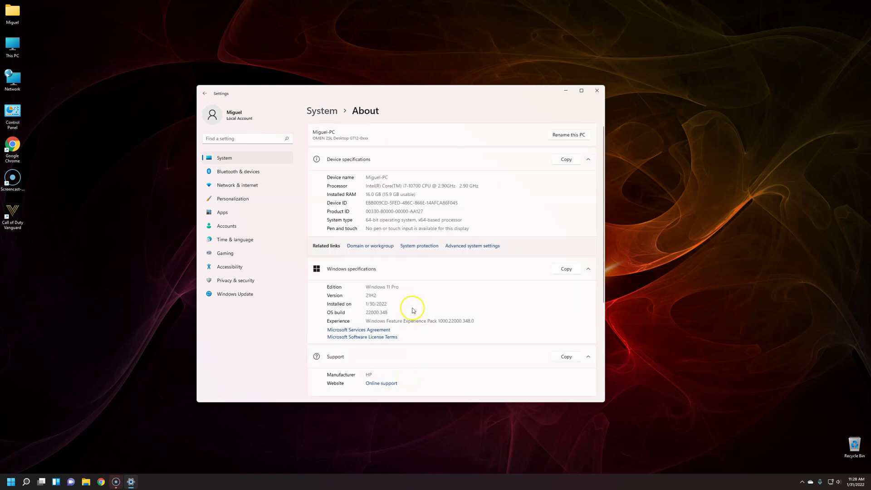